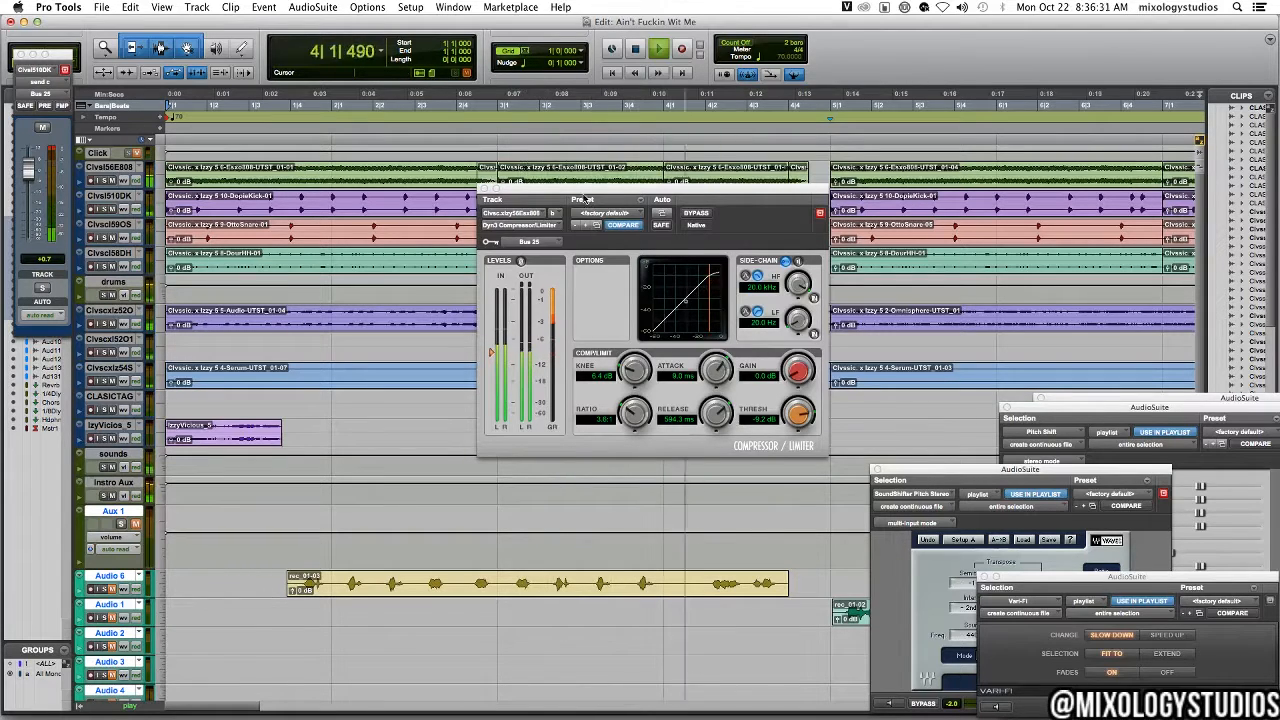
- Show the Mix window and reposition the floating compressor plug-in window so the channel inserts and sends stay accessible
drag(585, 189, 710, 307)
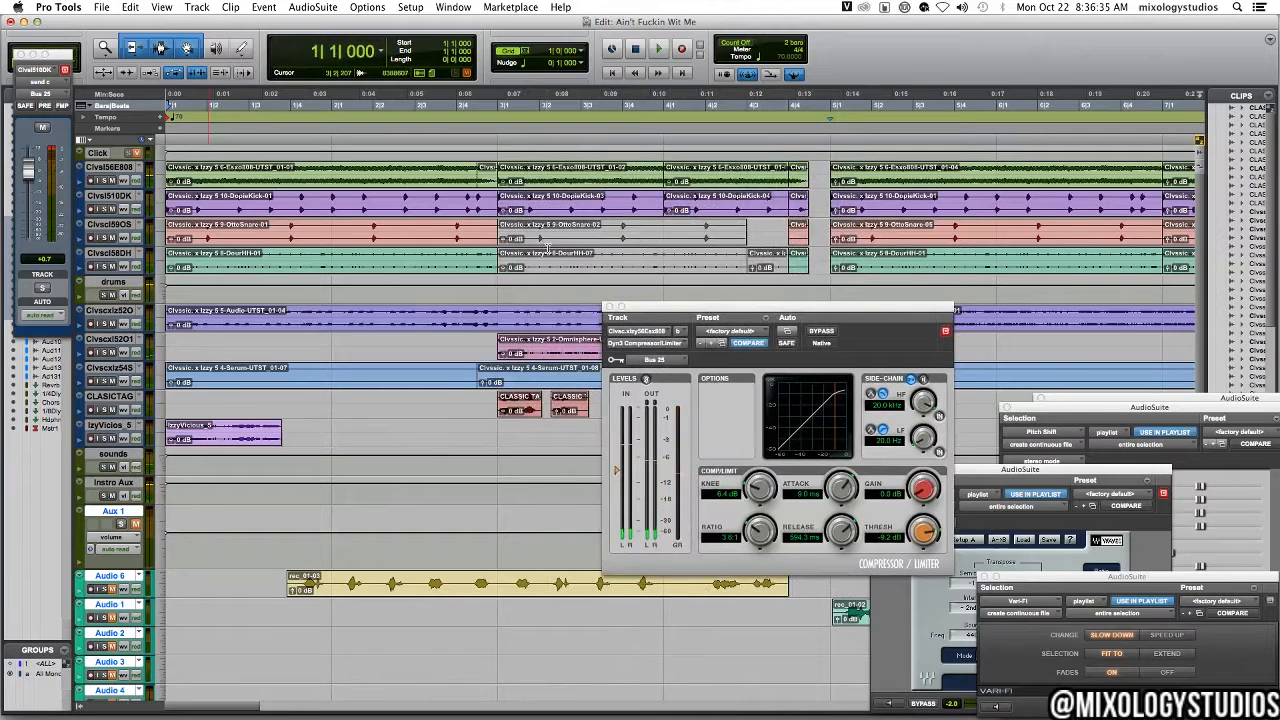
key(super+equal)
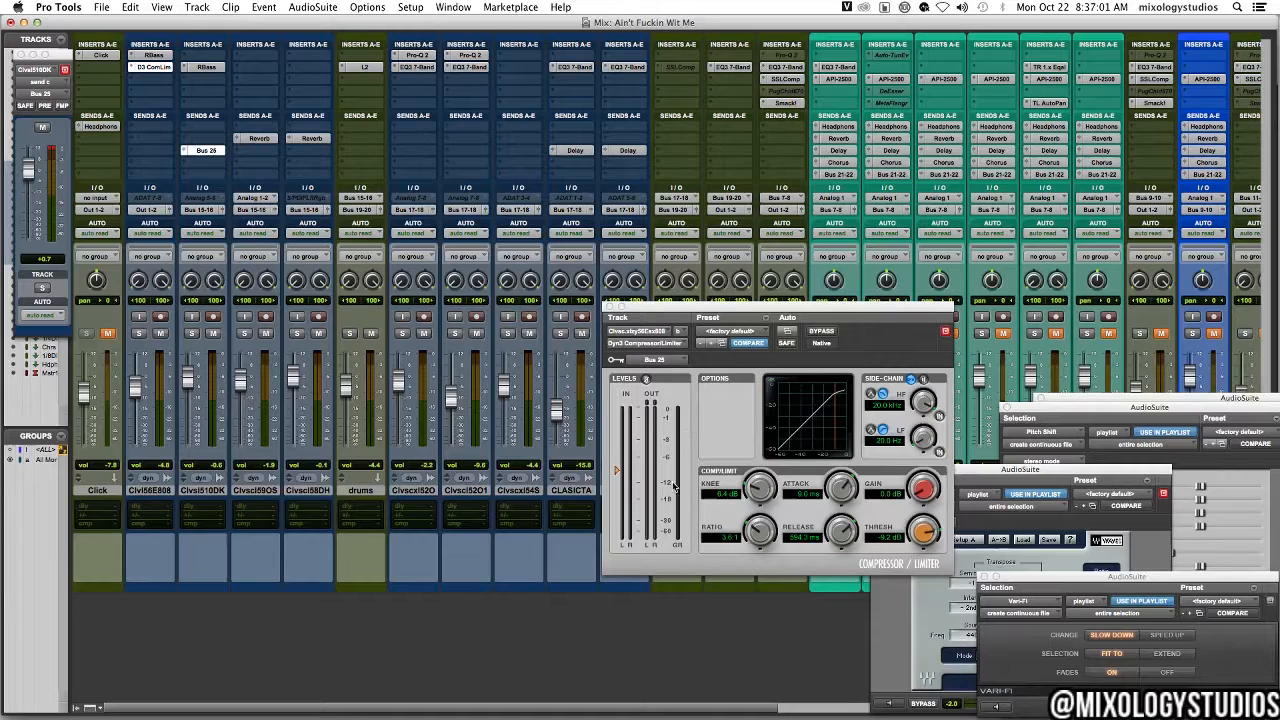
drag(641, 309, 369, 245)
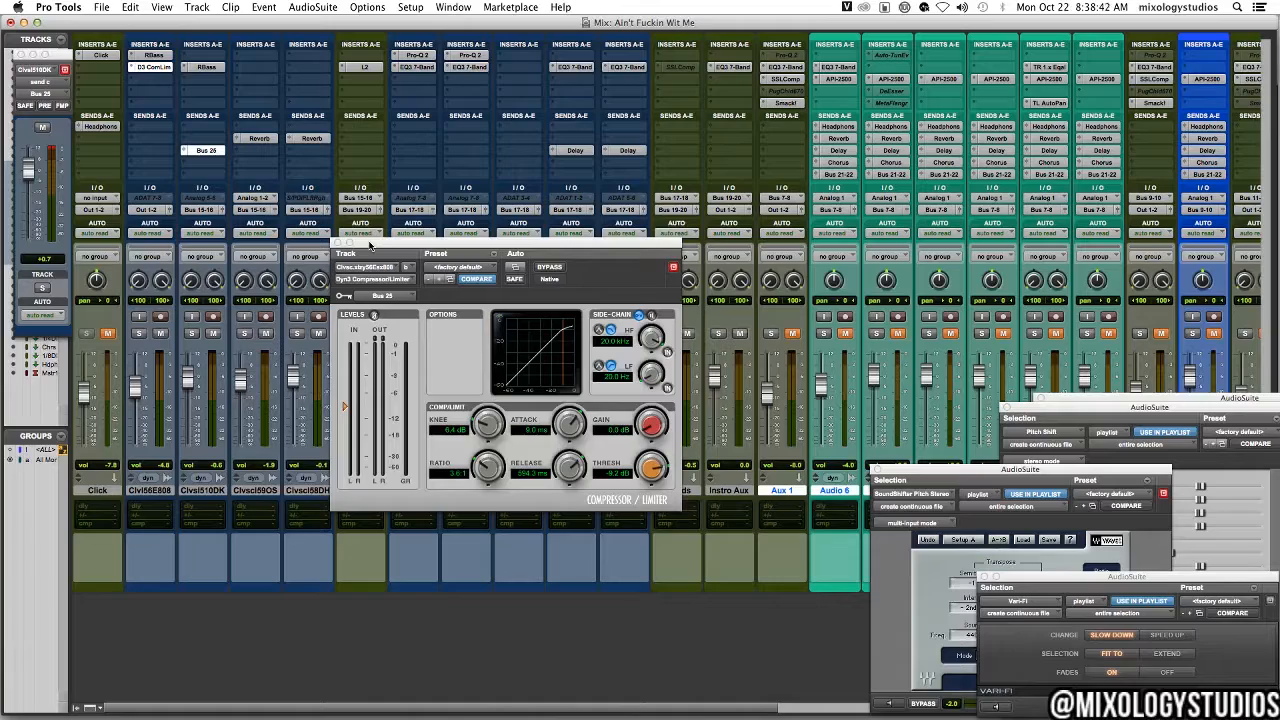
drag(369, 245, 528, 246)
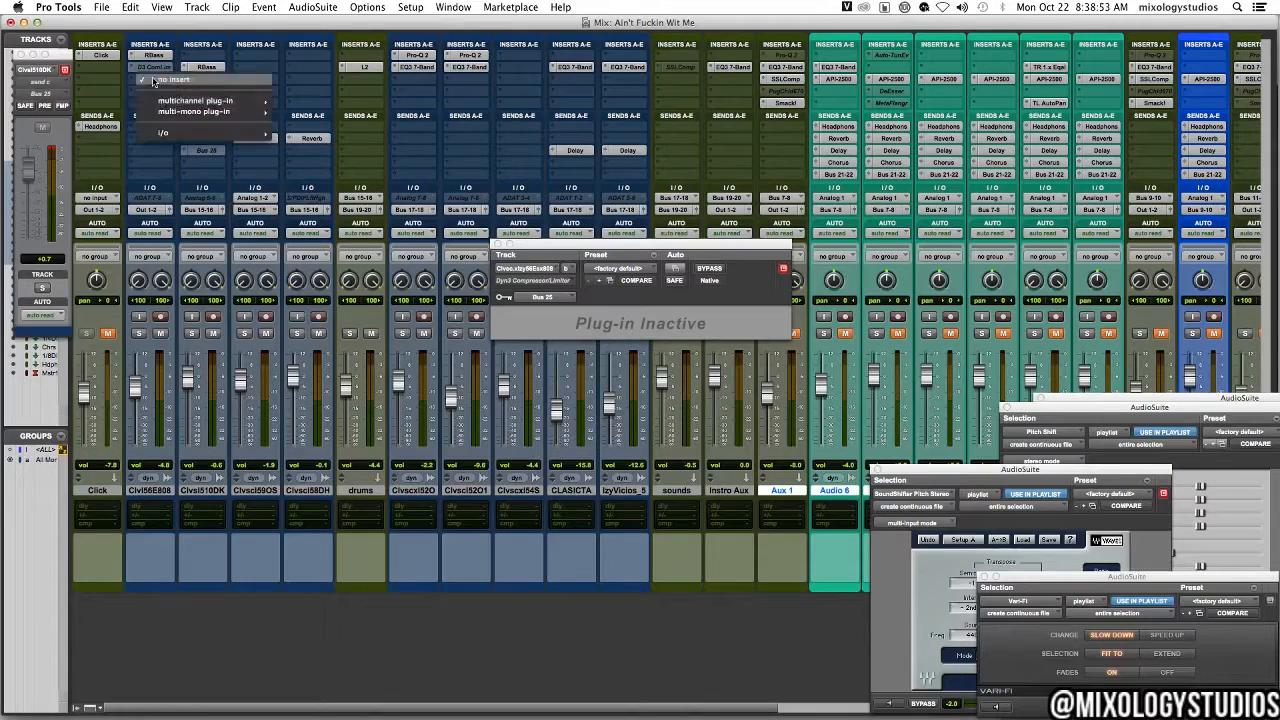
- Insert a stereo Dyn3 Compressor/Limiter in the free slot below the inactive compressor on the 808 track
mouse_move(163, 104)
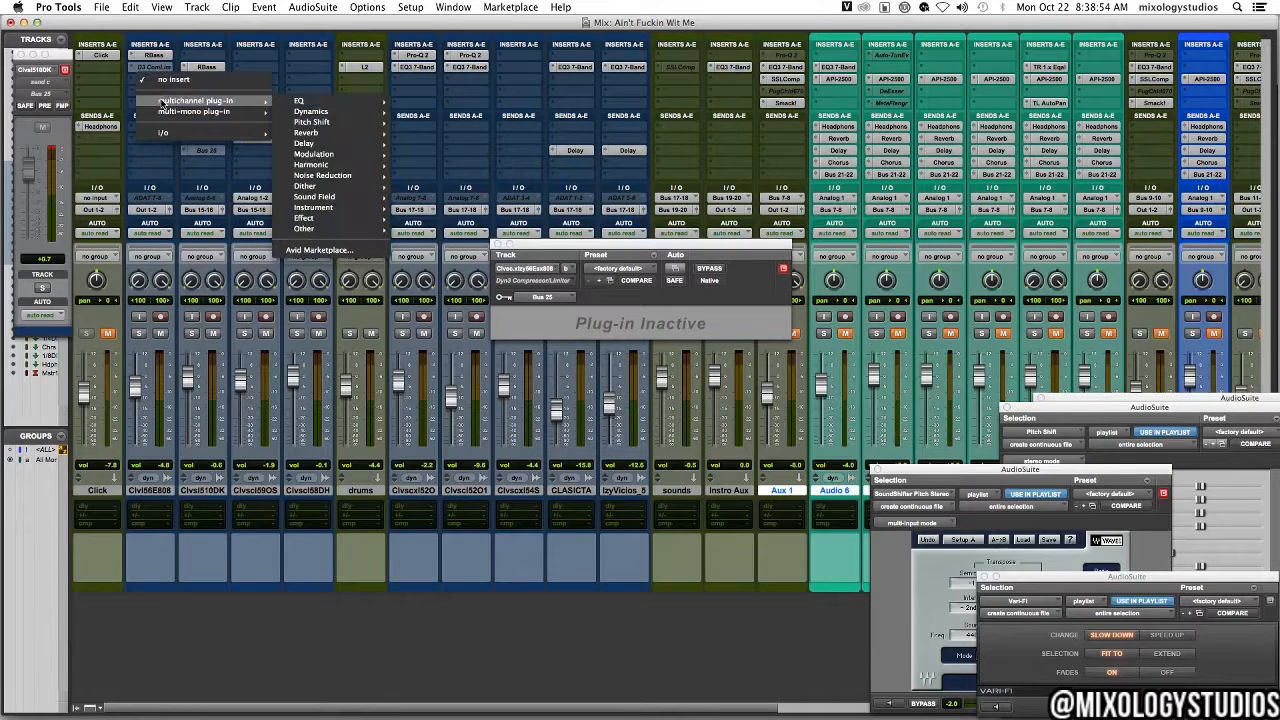
mouse_move(320, 111)
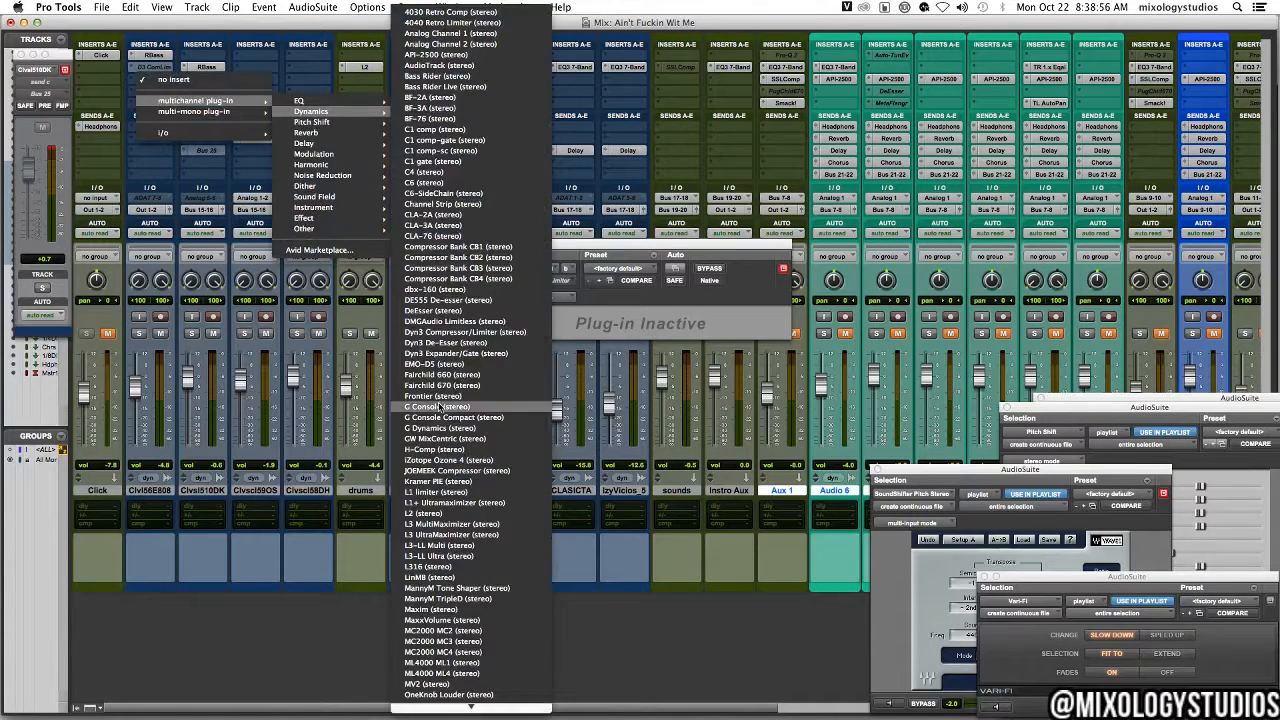
click(449, 333)
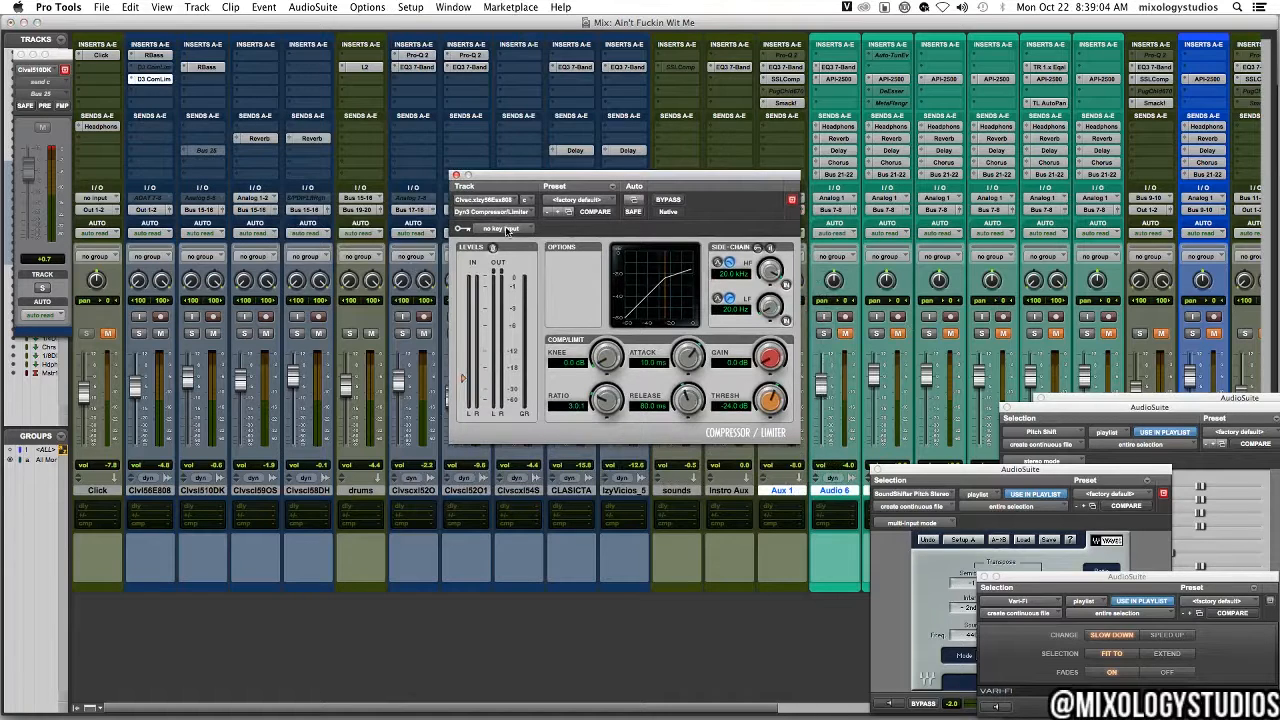
- Add a send from the kick track to Bus 26 (Mono) and set its level to 0.0 dB
click(211, 163)
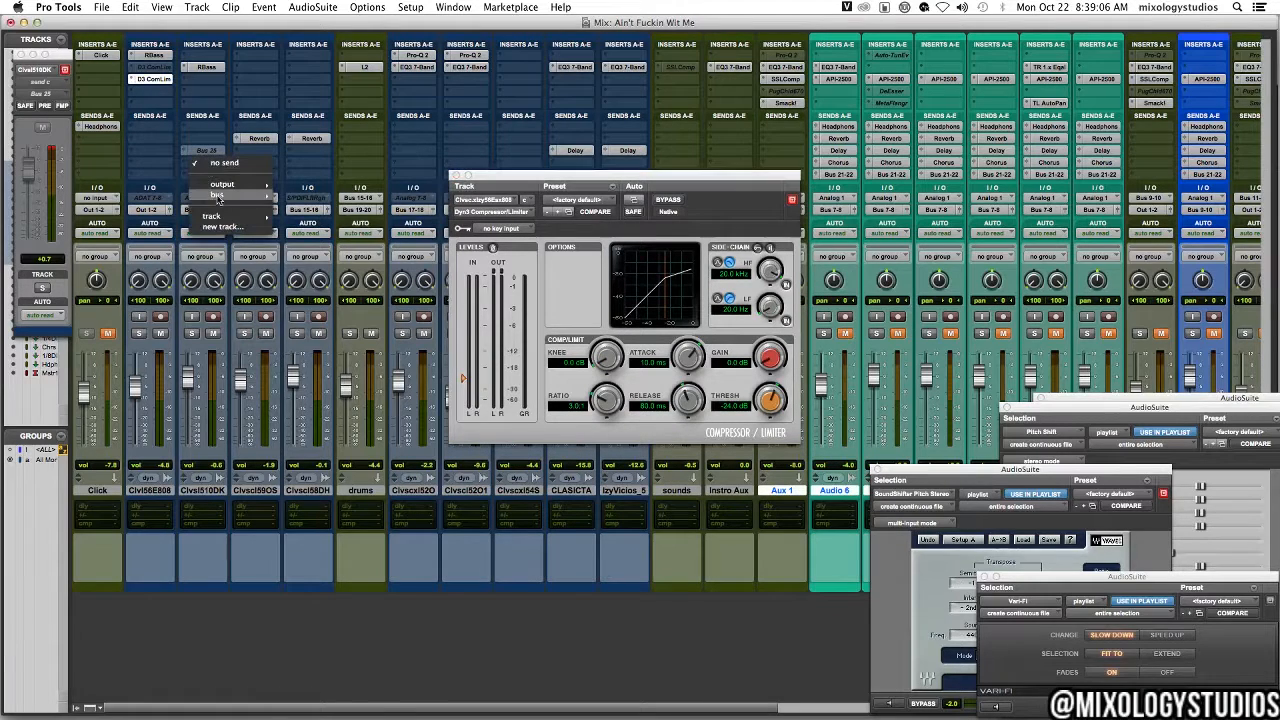
mouse_move(220, 197)
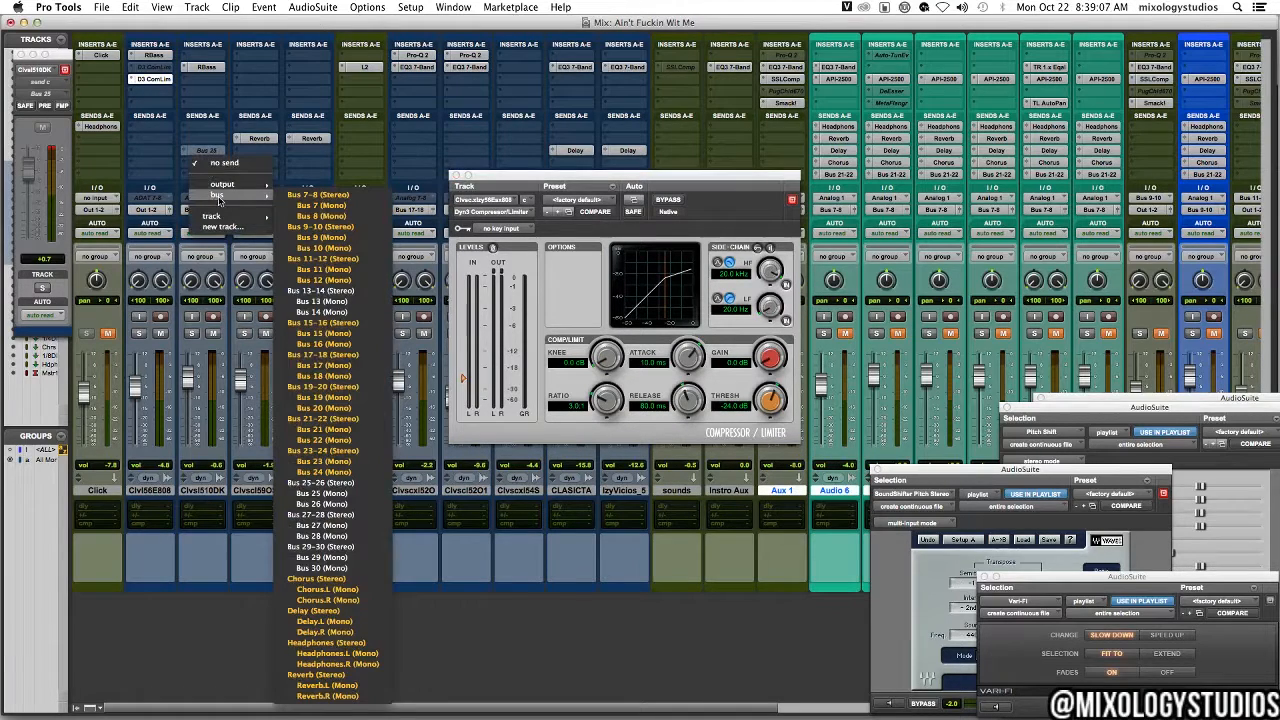
click(343, 506)
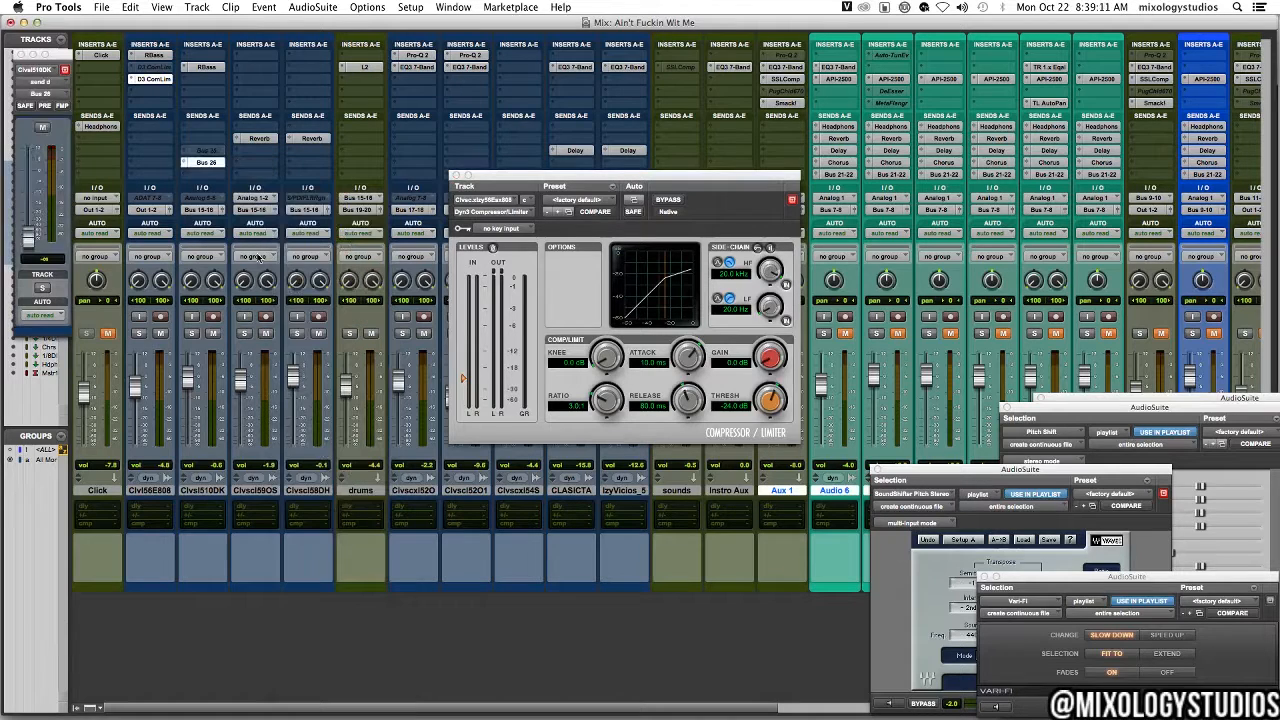
alt+click(28, 238)
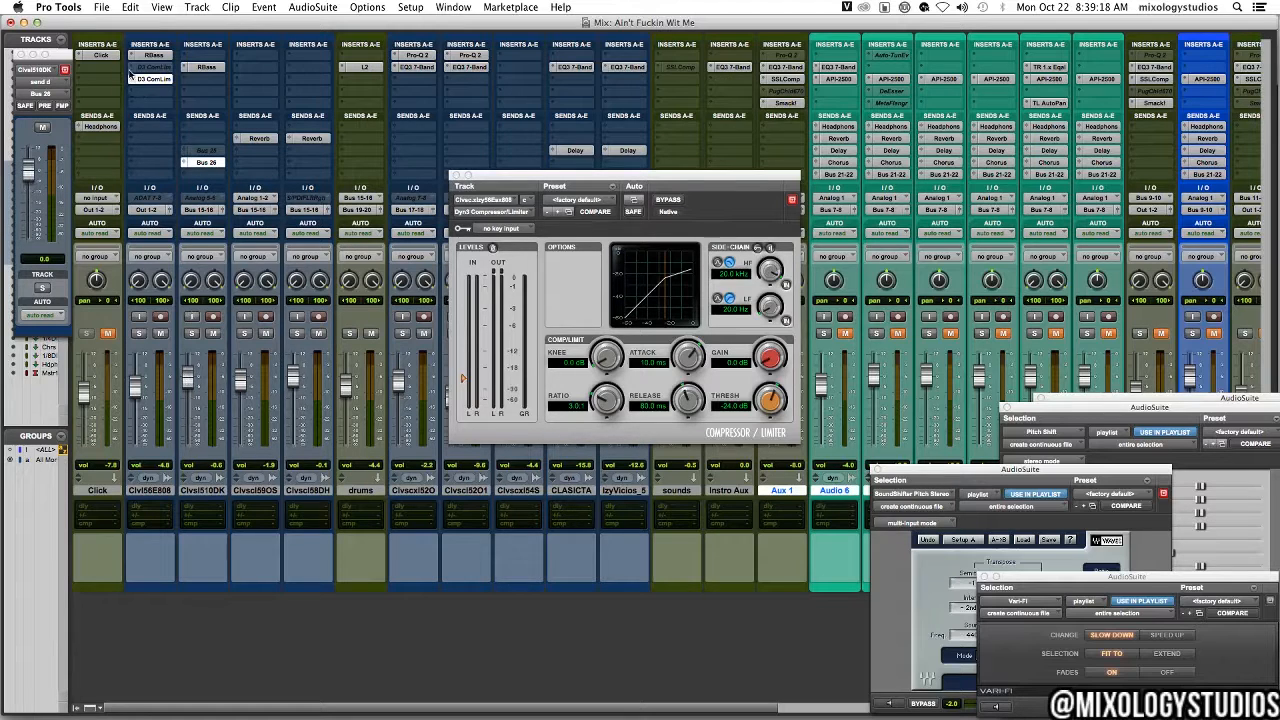
- Set the 808 compressor's key input to Bus 26 and enable its external side-chain
click(505, 230)
mouse_move(510, 261)
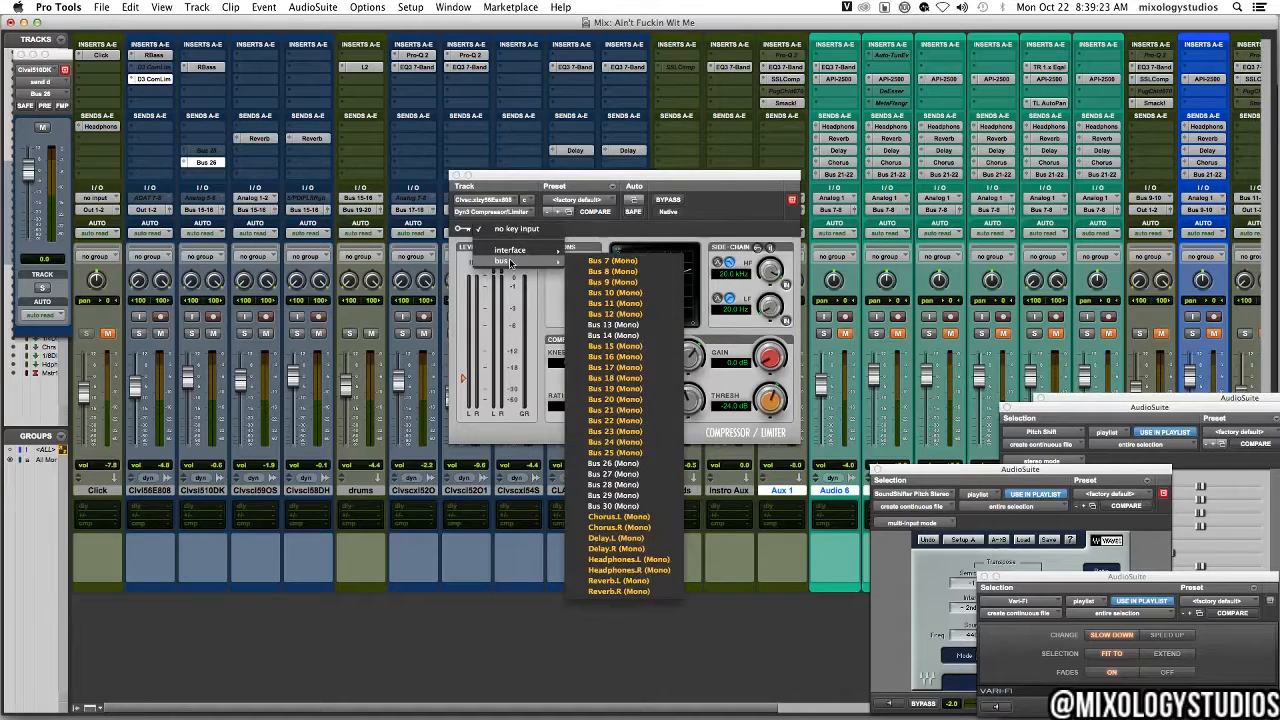
click(640, 464)
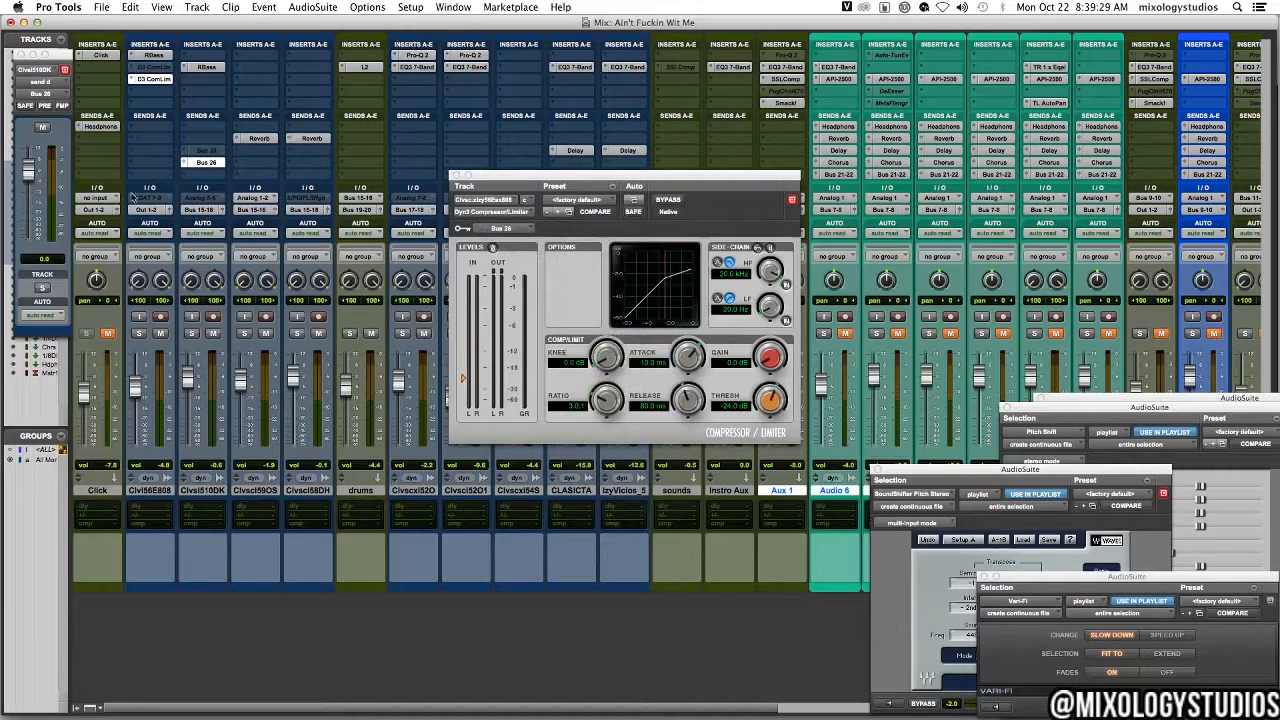
click(758, 248)
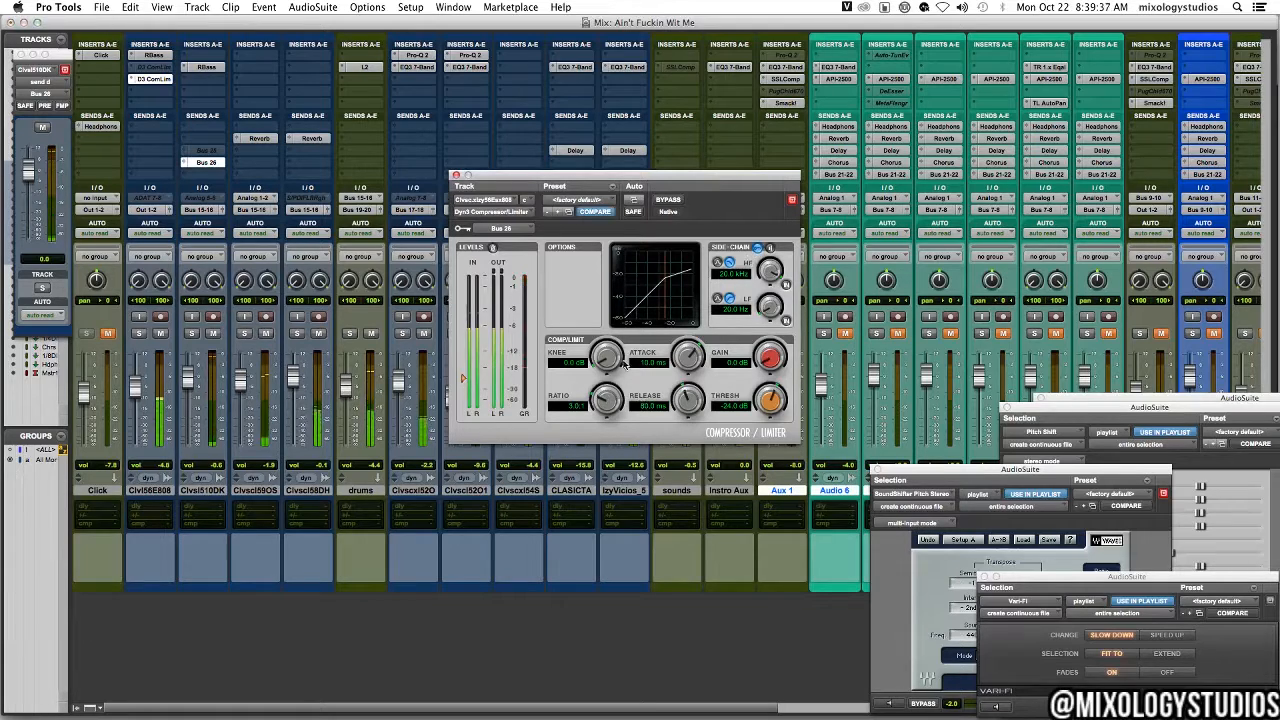
- Set the 808 compressor's knee to about 7.0 dB
drag(617, 358, 617, 337)
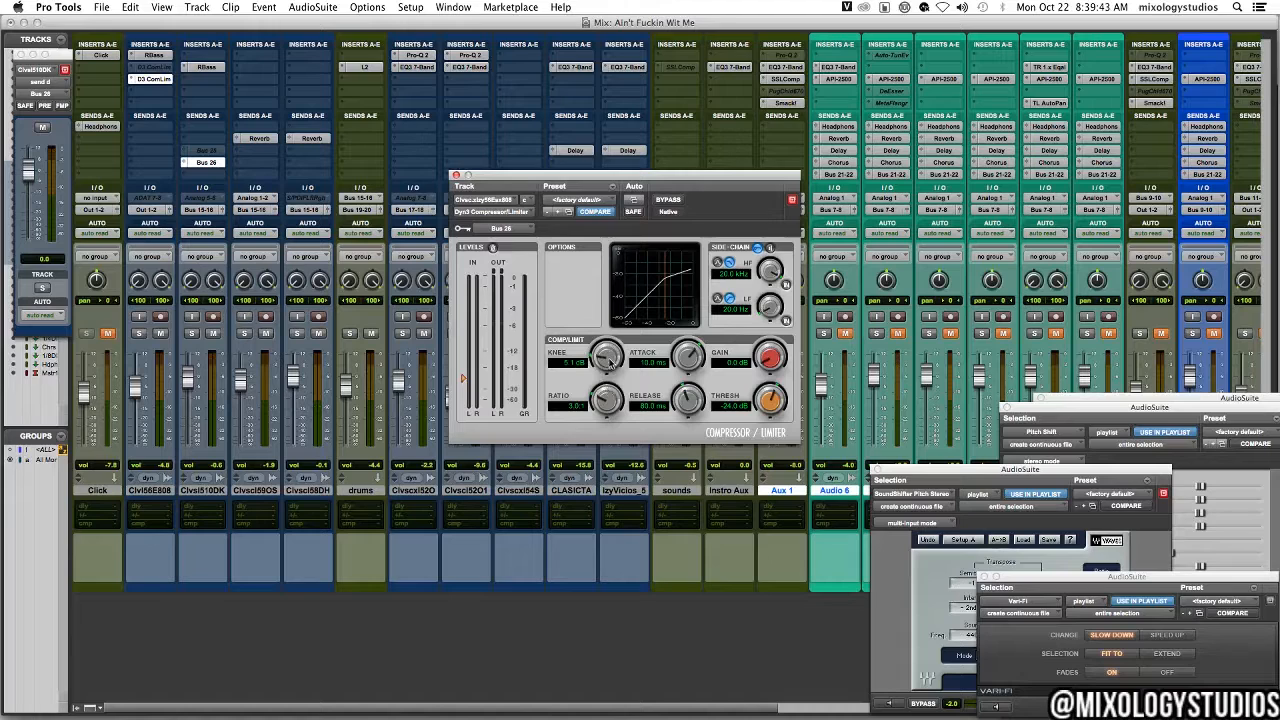
alt+click(609, 357)
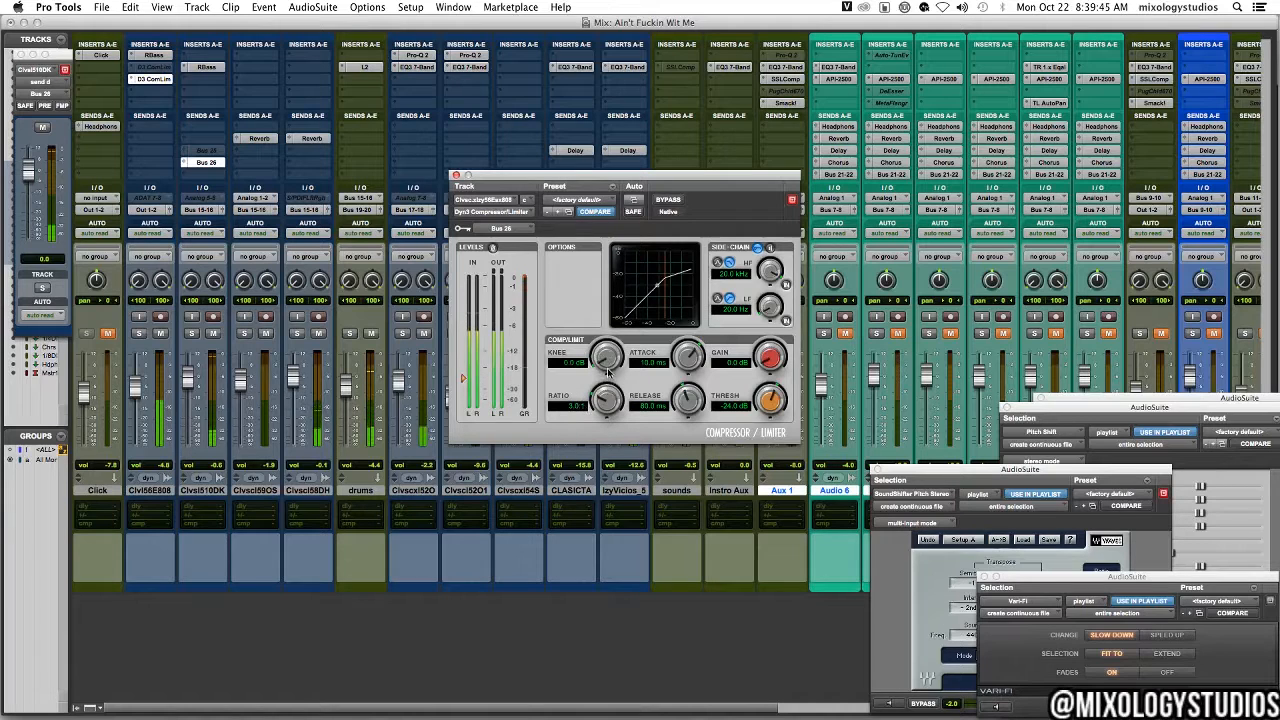
drag(607, 360, 611, 356)
drag(607, 360, 610, 360)
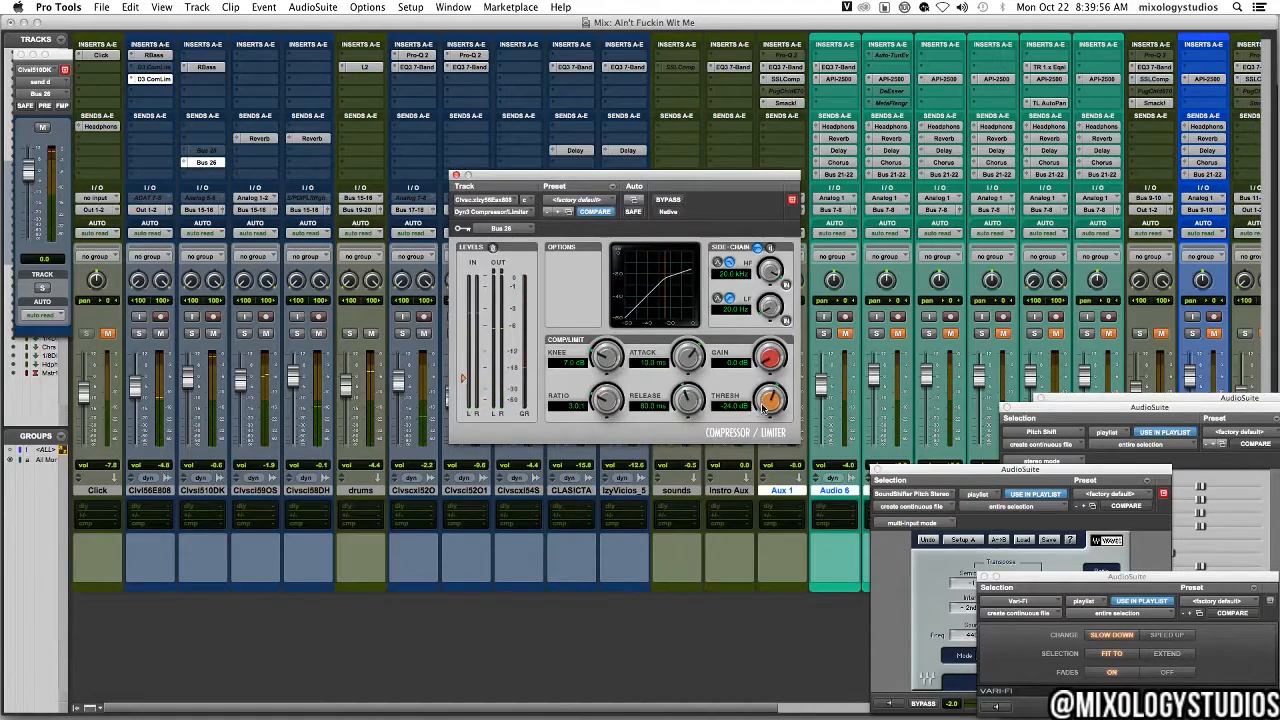
- Set the 808 compressor's threshold to about -14.4 dB and lengthen its release to about 309.7 ms
drag(767, 403, 778, 390)
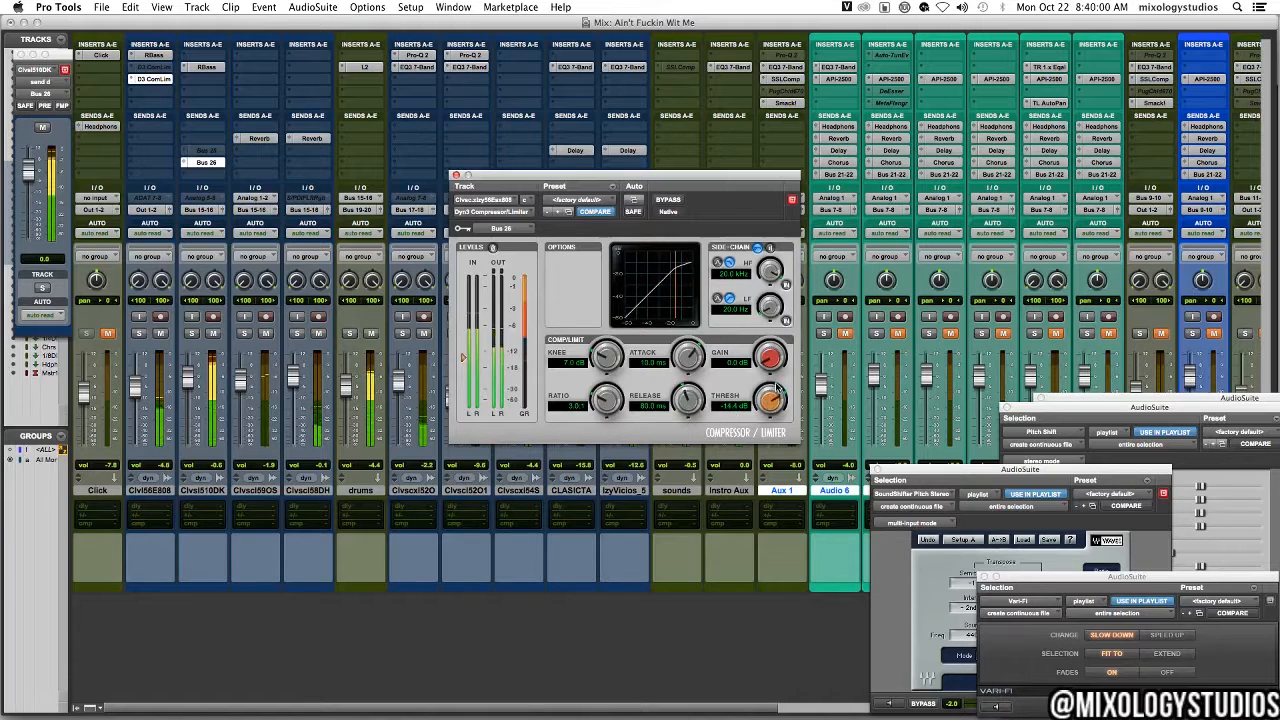
mouse_move(689, 402)
mouse_down()
mouse_move(698, 384)
mouse_move(693, 398)
mouse_up()
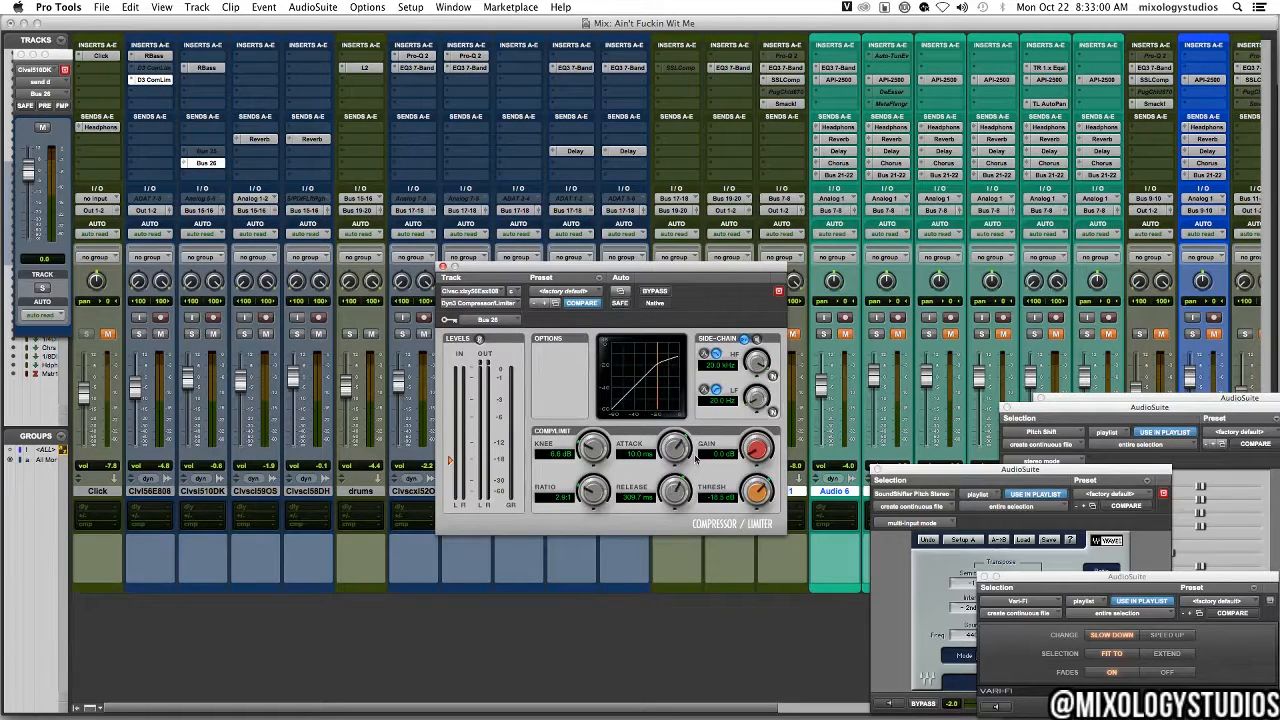
- Deactivate the Dyn3 compressor on the 808 track and insert a stereo C6-SideChain in the slot below it
click(153, 79)
click(173, 92)
click(153, 79)
mouse_move(195, 113)
mouse_move(310, 124)
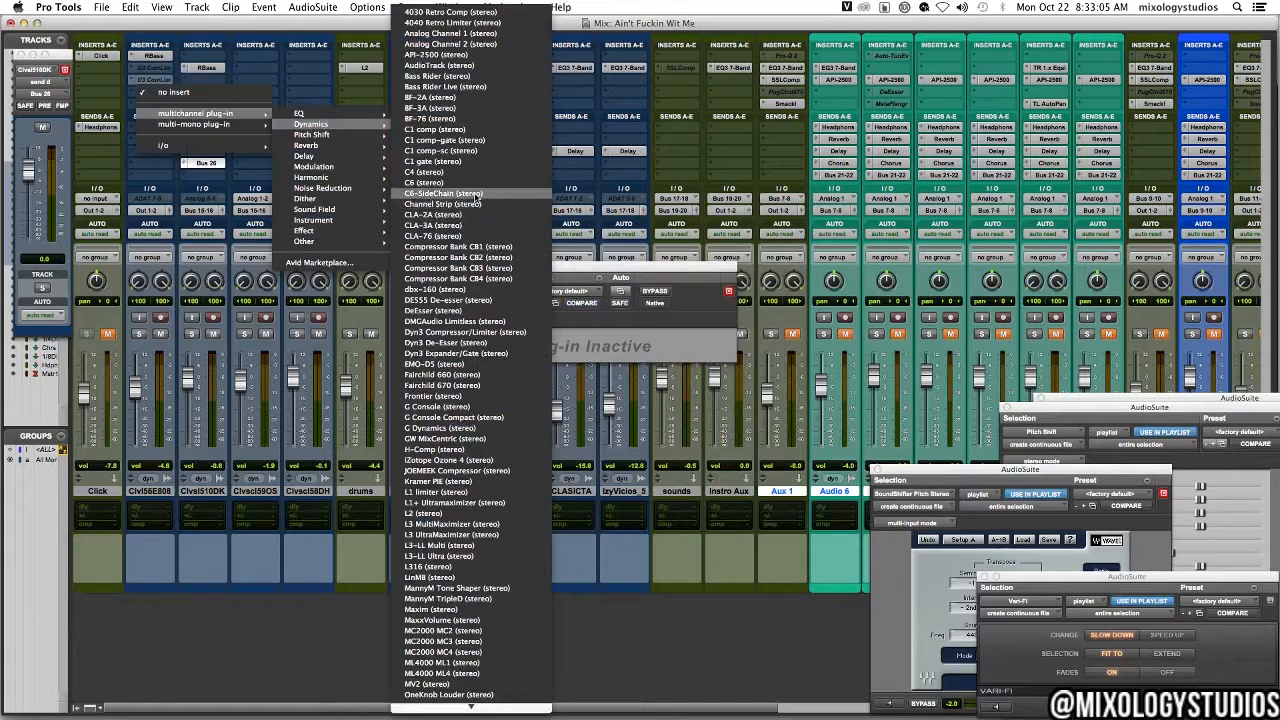
click(478, 197)
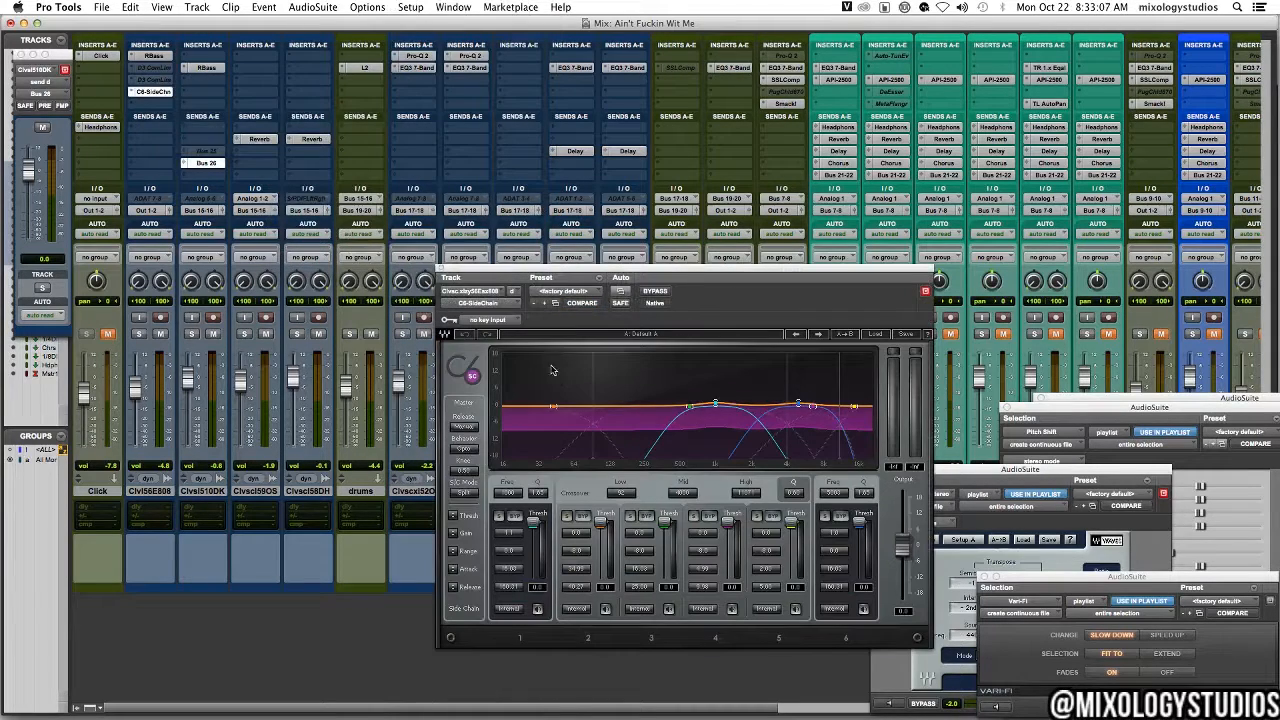
- Set the key input of the C6-SideChain plug-in to Bus 26
click(507, 321)
mouse_move(509, 354)
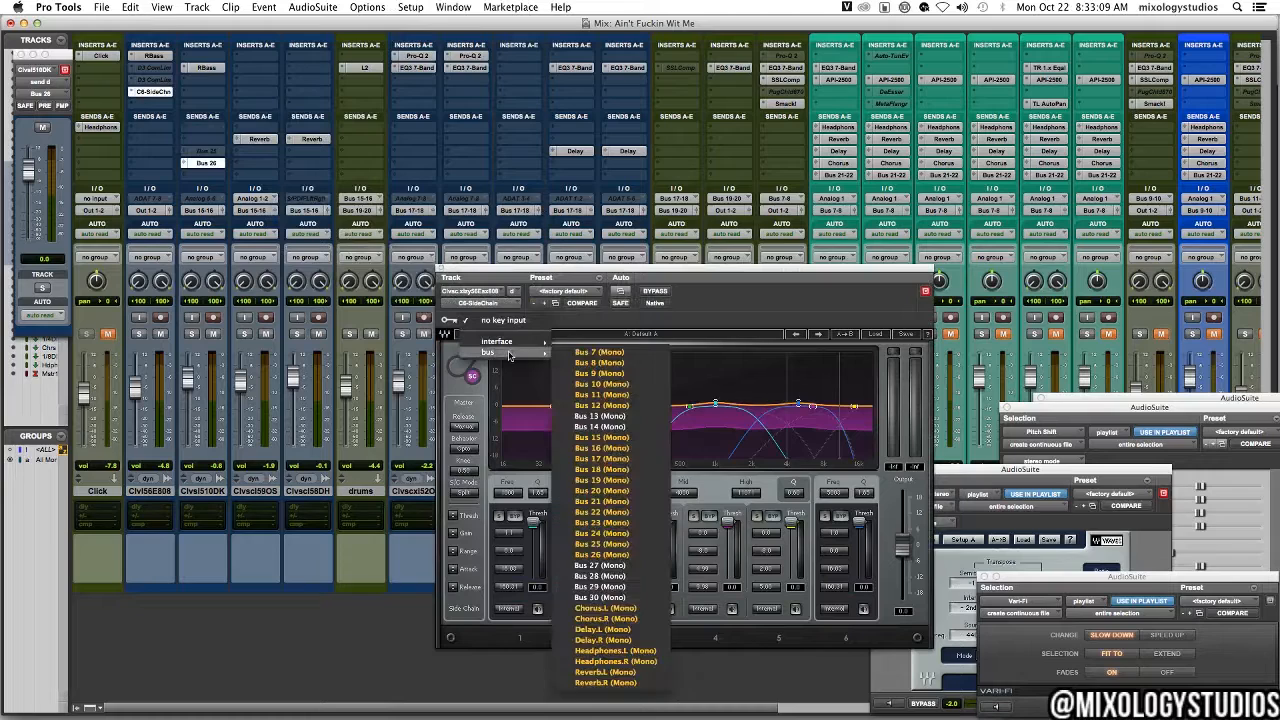
click(604, 555)
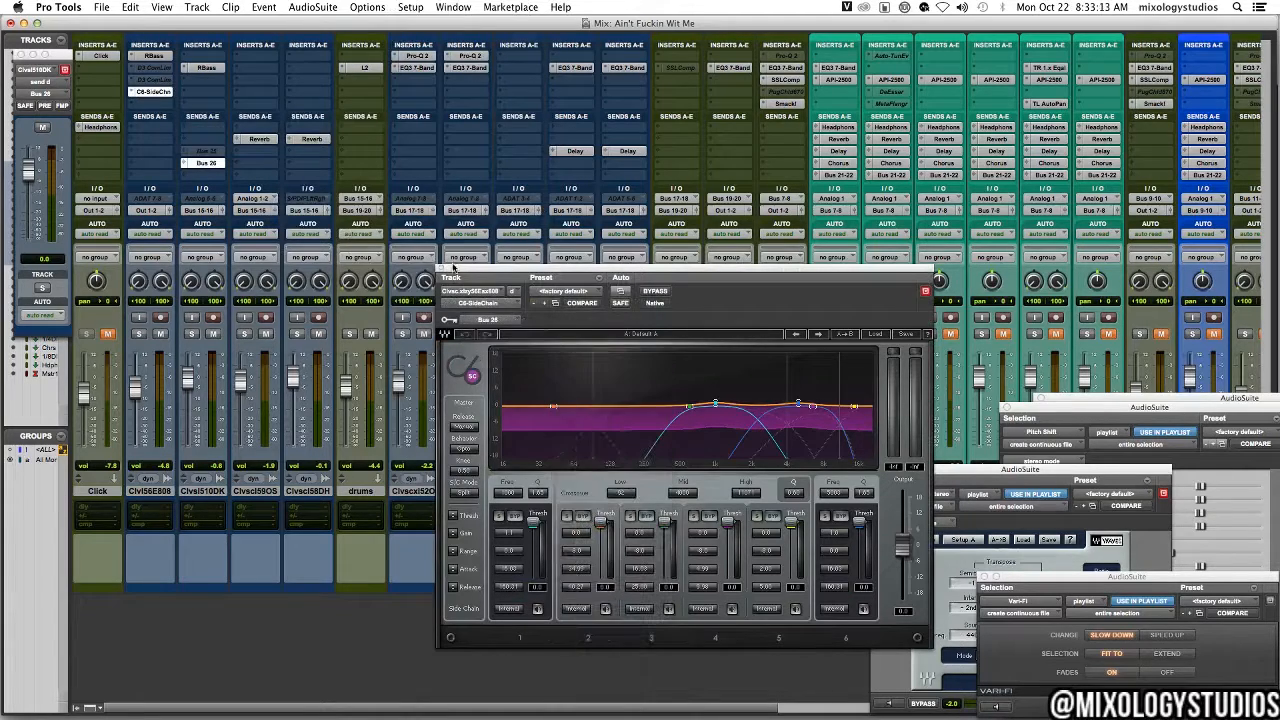
- Switch the side-chain source of all six C6 bands to External
click(509, 608)
click(576, 608)
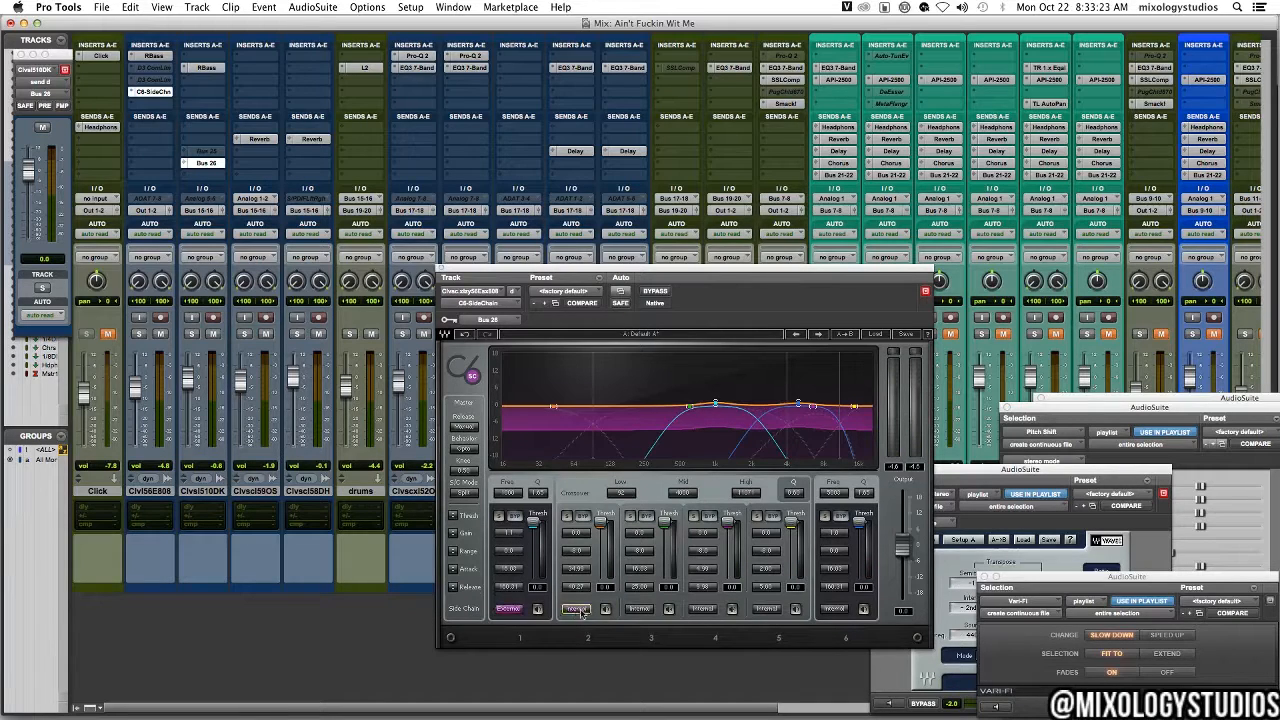
click(639, 608)
click(703, 608)
click(766, 608)
click(834, 608)
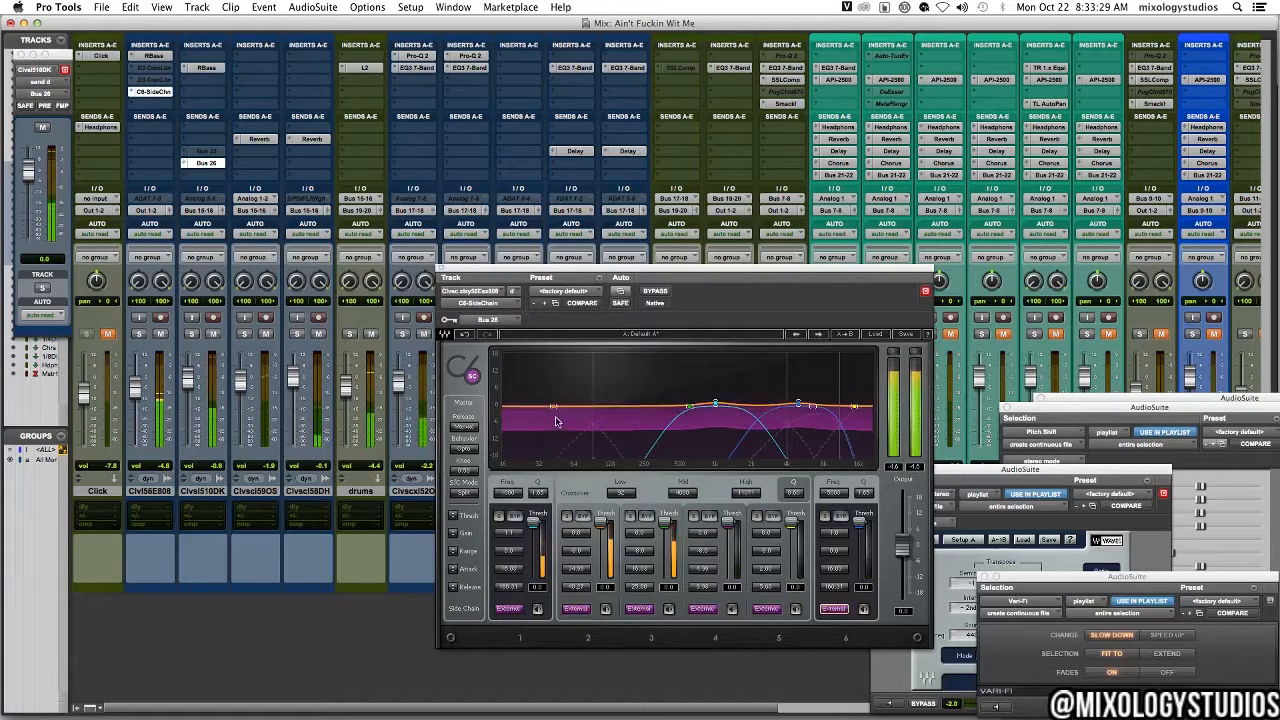
- Audition the side-chained 808 and lower the thresholds of C6 bands 1 to 5, with band 1 at -10.2 and band 3 at about -12.5
key(space)
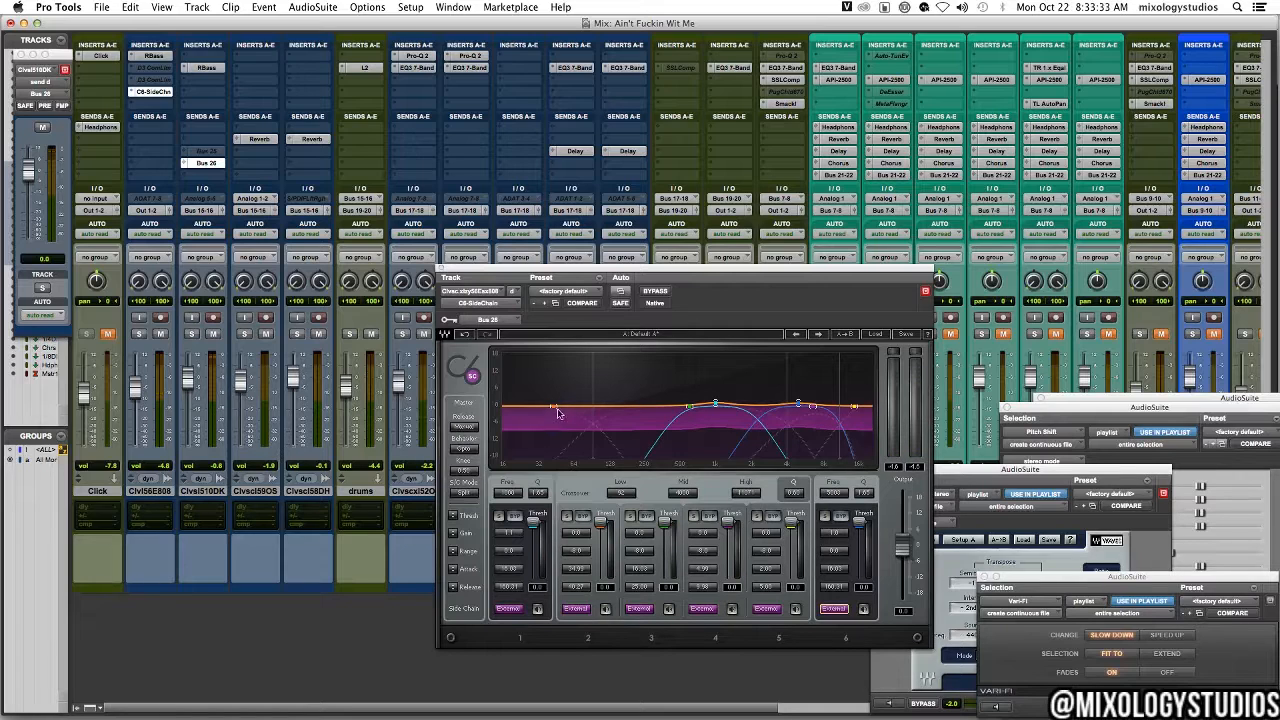
key(space)
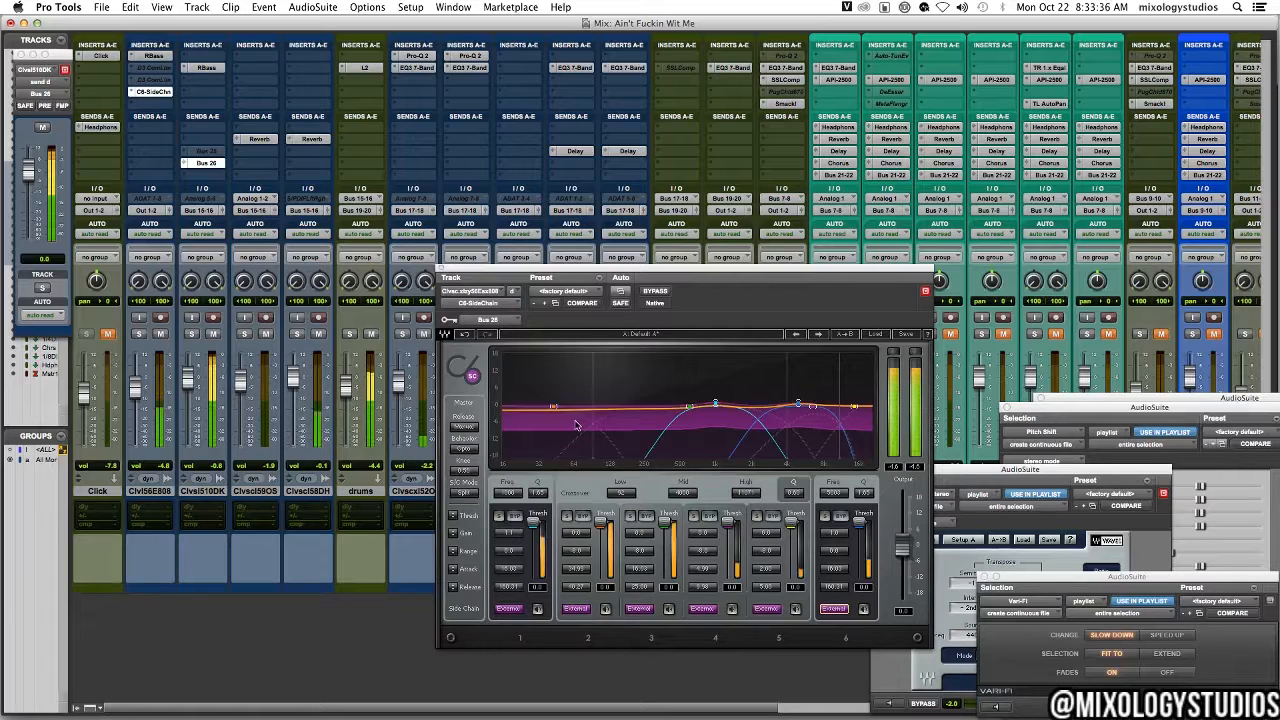
key(space)
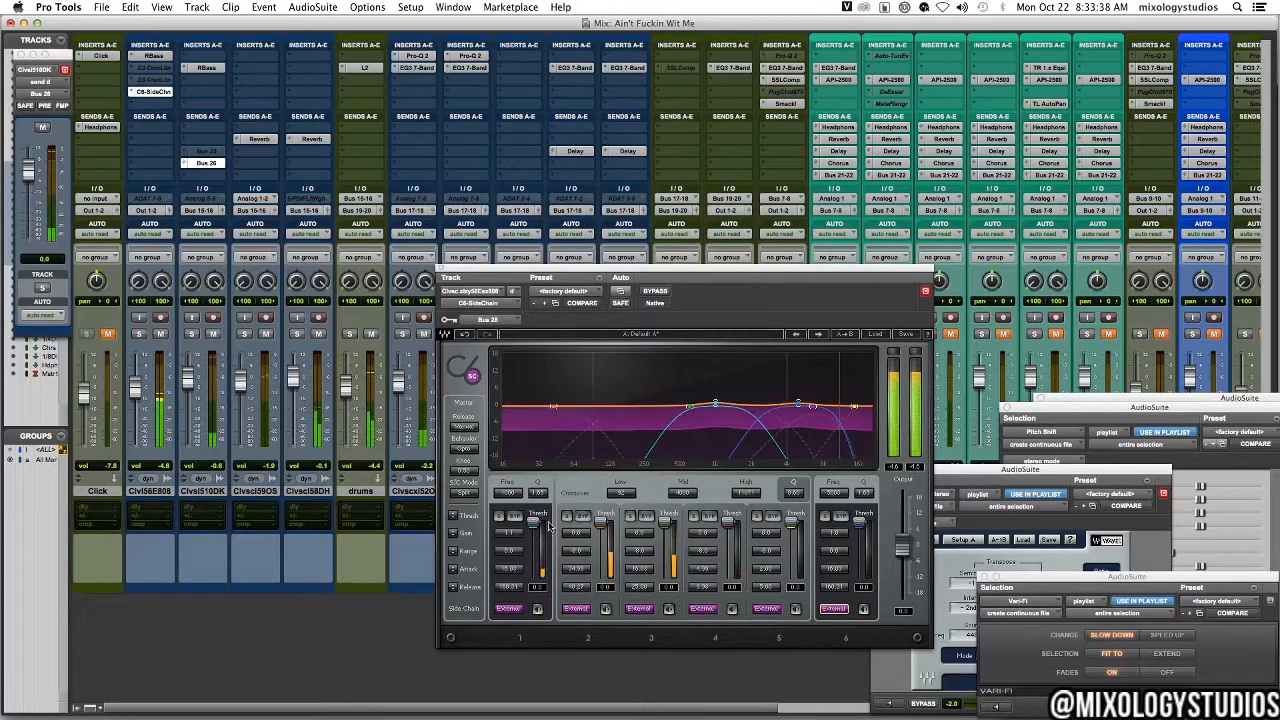
drag(533, 521, 533, 536)
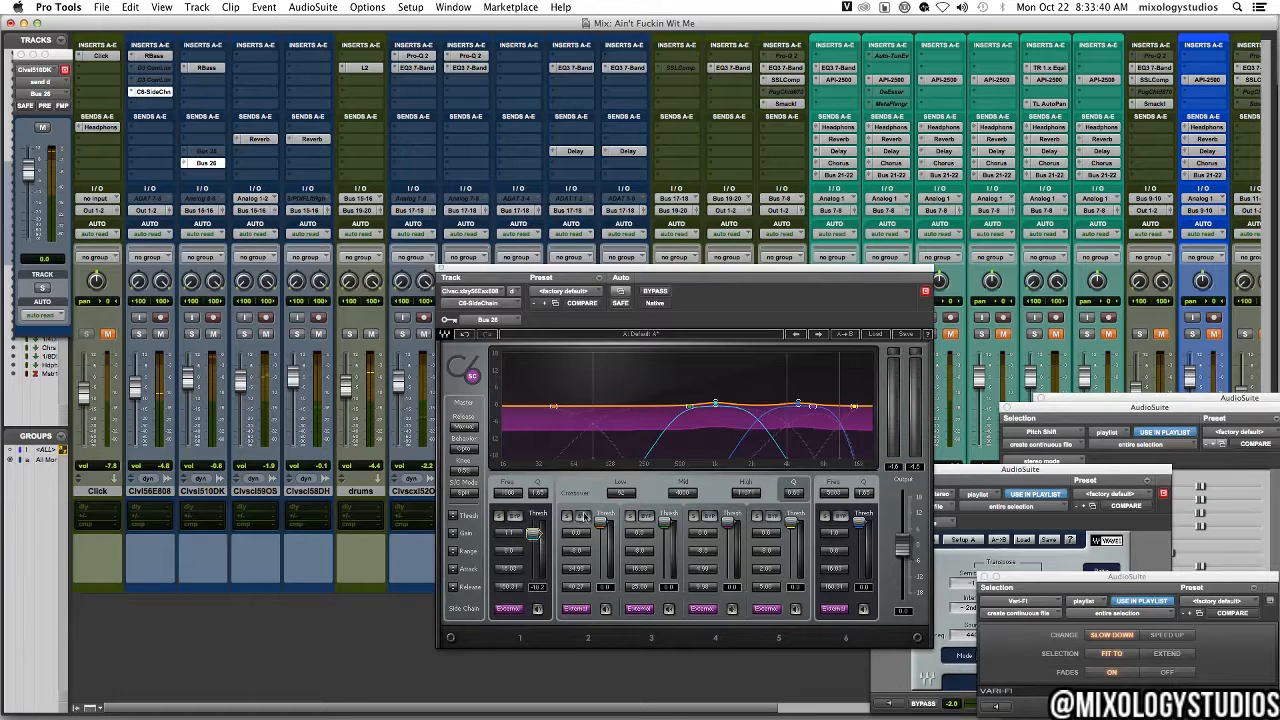
key(space)
drag(665, 520, 665, 530)
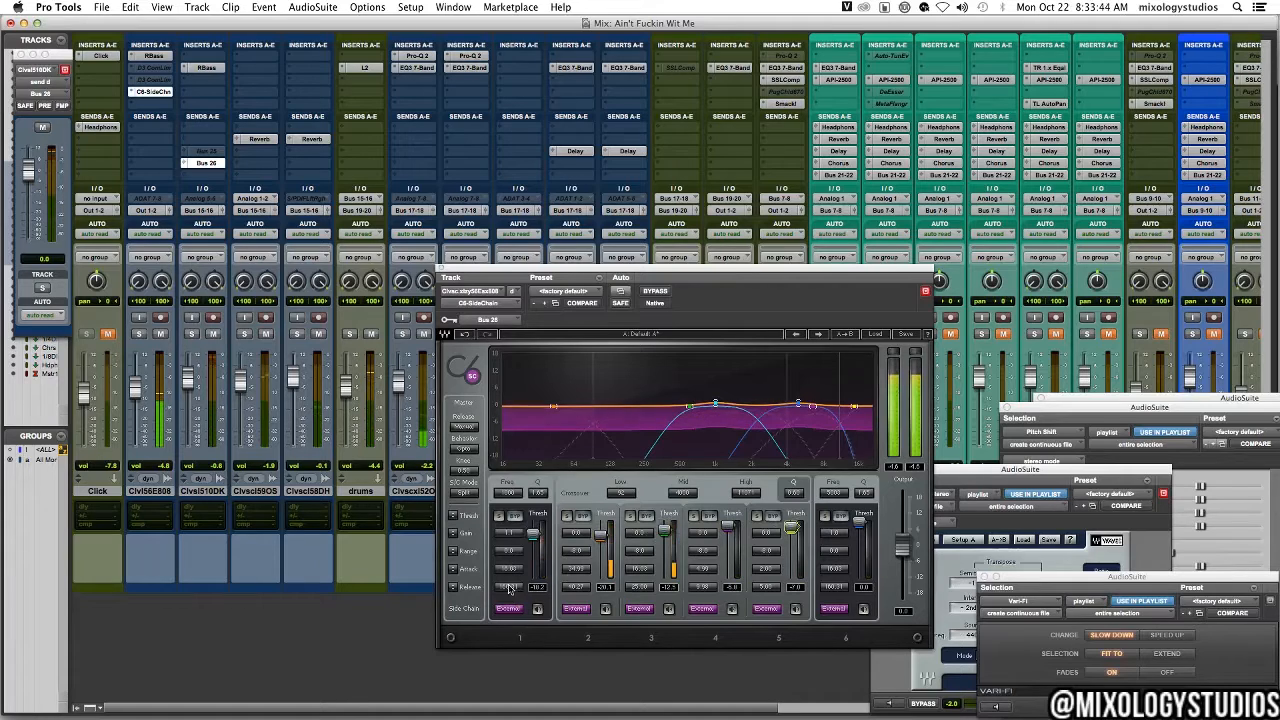
- Lengthen the C6 release for all bands and adjust the overall attack and range while auditioning the mix
key(space)
click(452, 587)
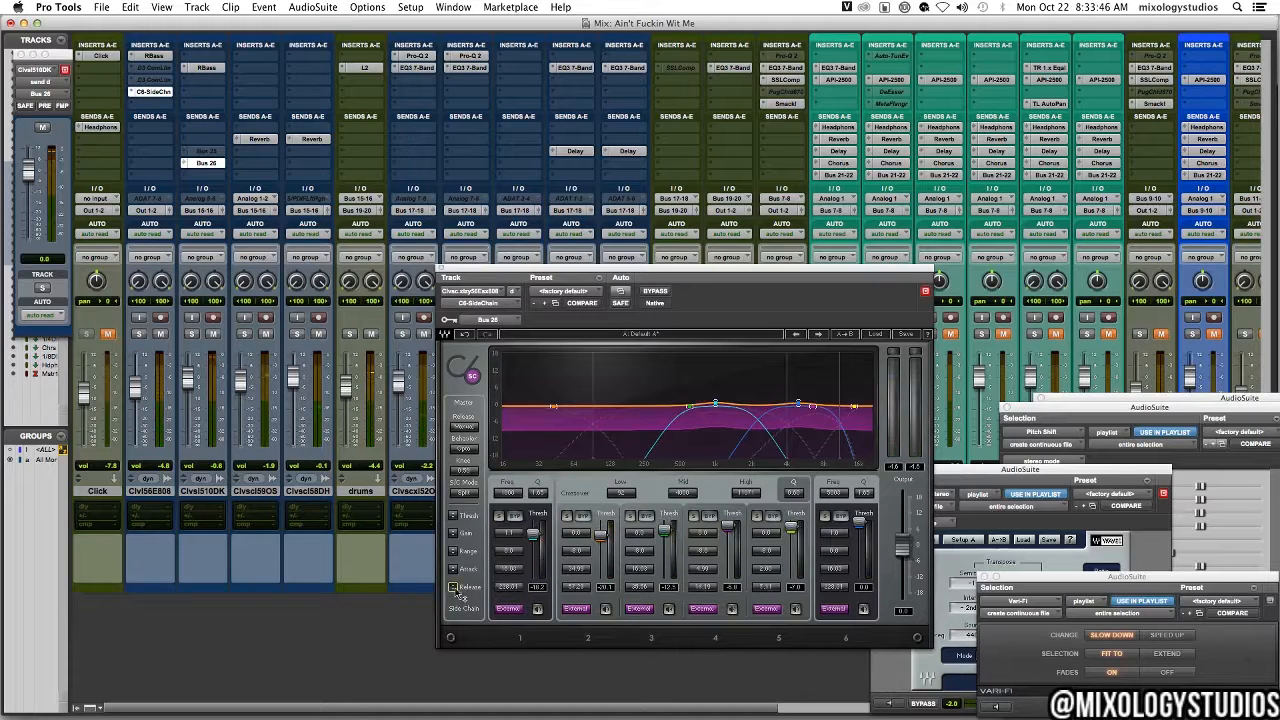
key(space)
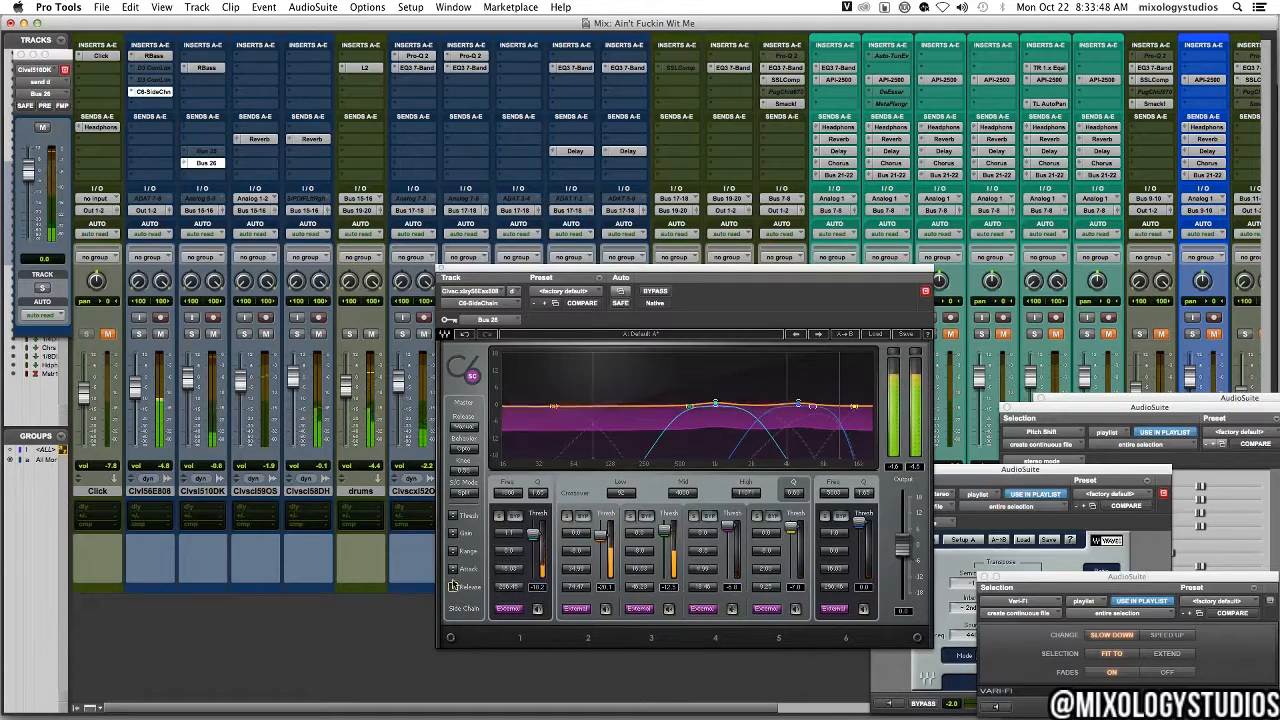
click(452, 569)
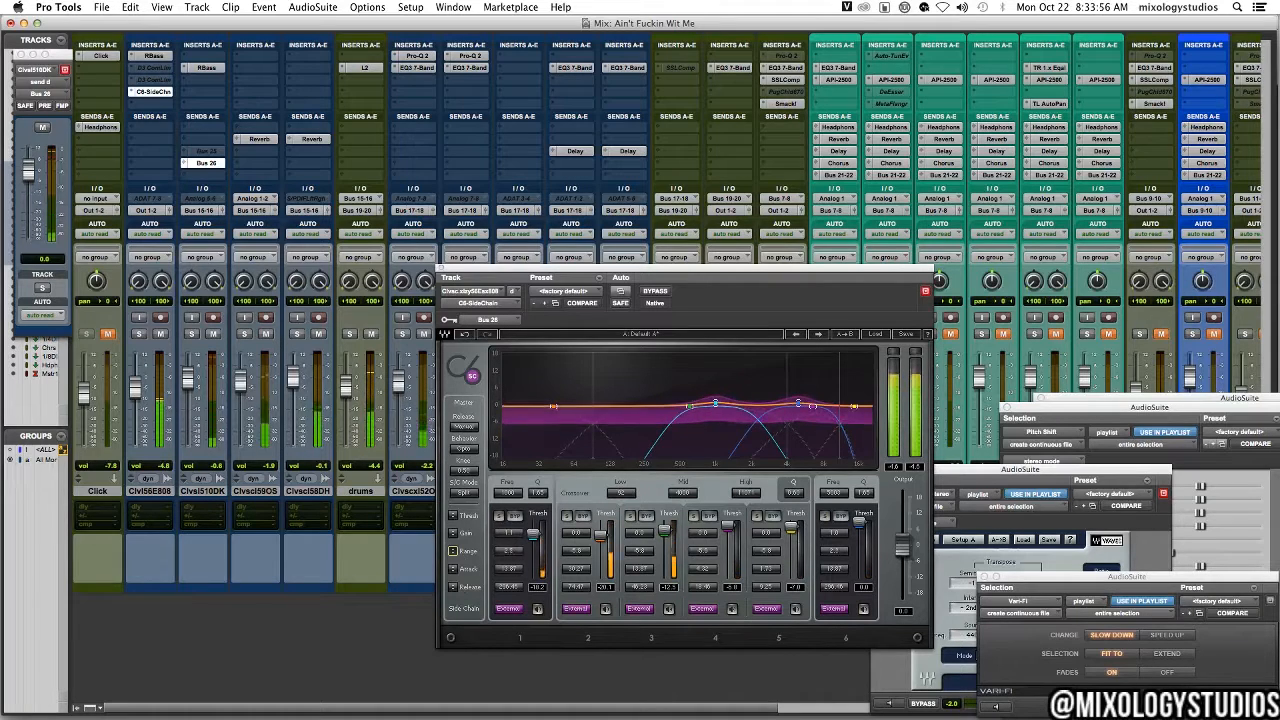
key(space)
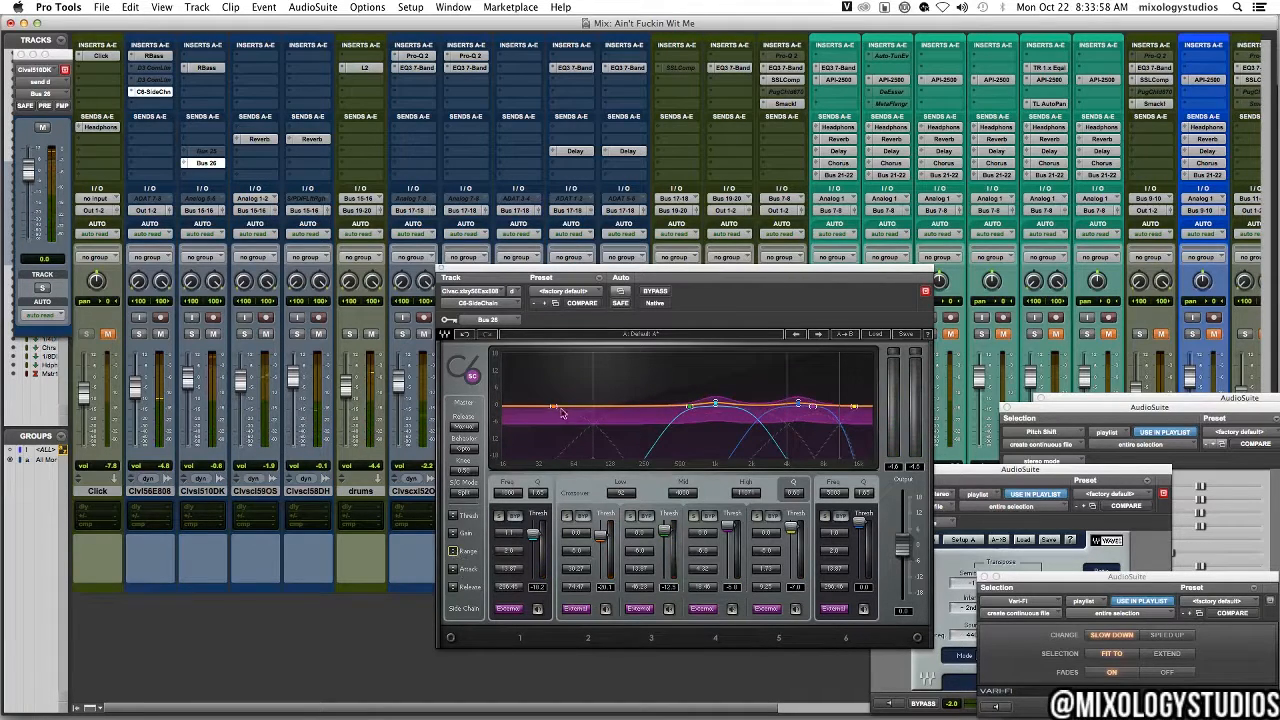